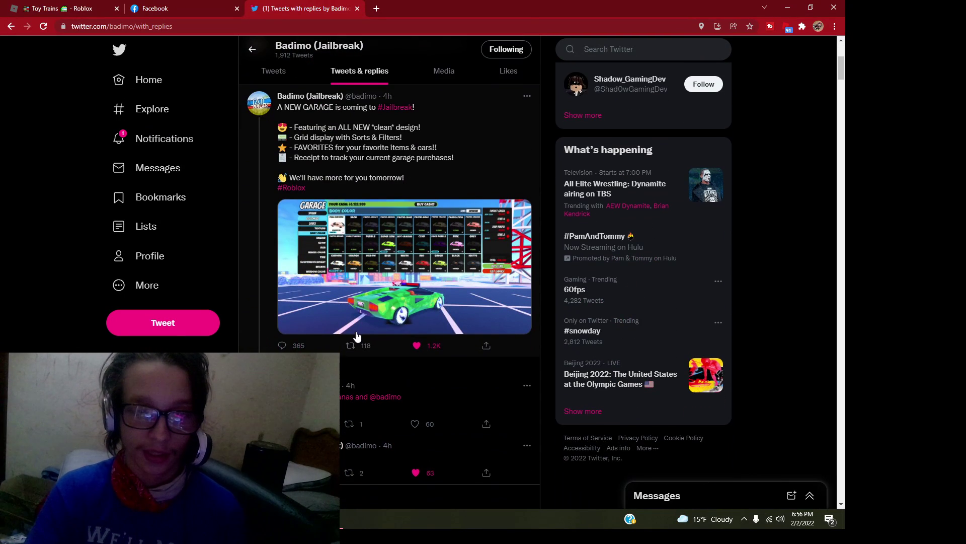
pyautogui.scroll(2, 356, 338)
pyautogui.scroll(2, 356, 325)
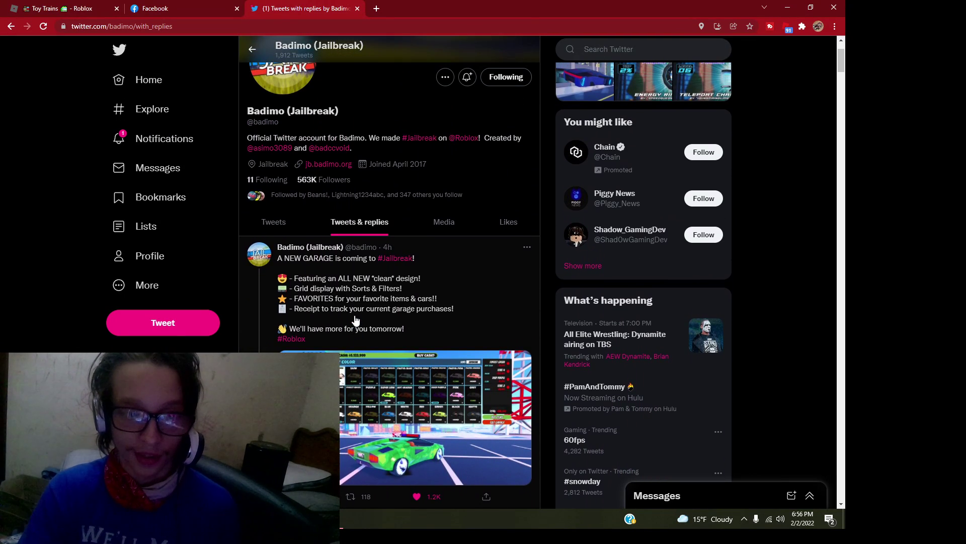
pyautogui.scroll(-2, 356, 322)
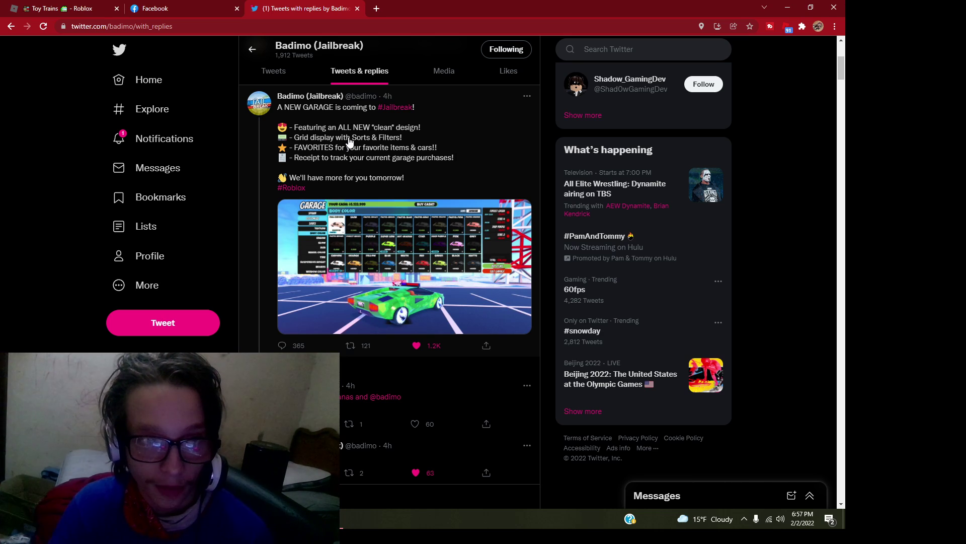
# - Enlarge the screenshot on Badimo's new-garage tweet, then close the photo viewer
pyautogui.click(384, 243)
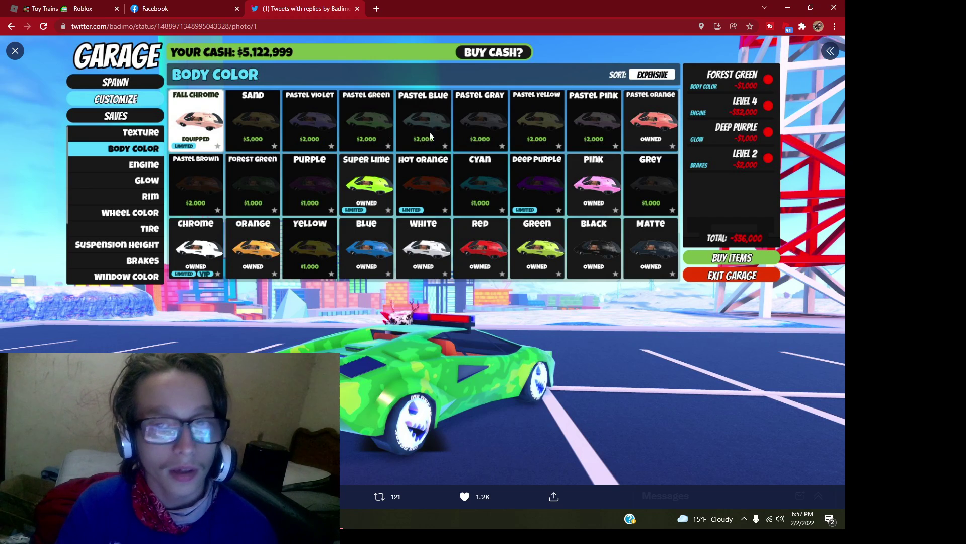
pyautogui.click(15, 50)
pyautogui.scroll(1, 354, 206)
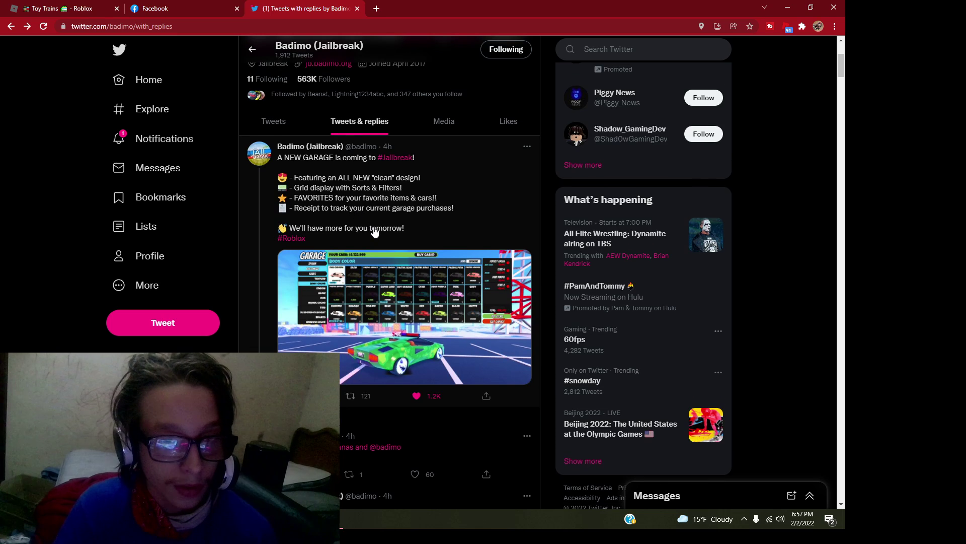
pyautogui.moveTo(300, 190); pyautogui.dragTo(313, 199)
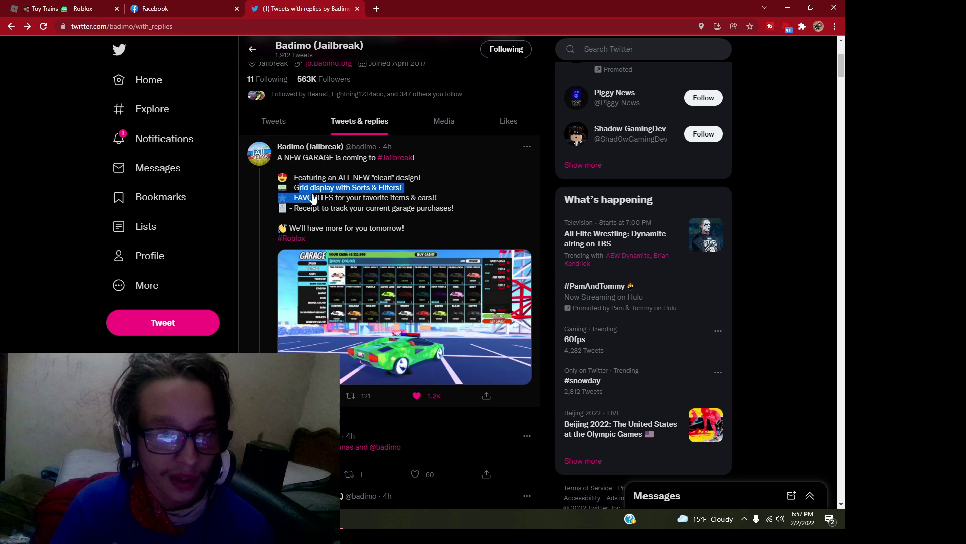
pyautogui.moveTo(313, 198)
pyautogui.mouseDown()
pyautogui.moveTo(360, 199)
pyautogui.moveTo(327, 204)
pyautogui.mouseUp()
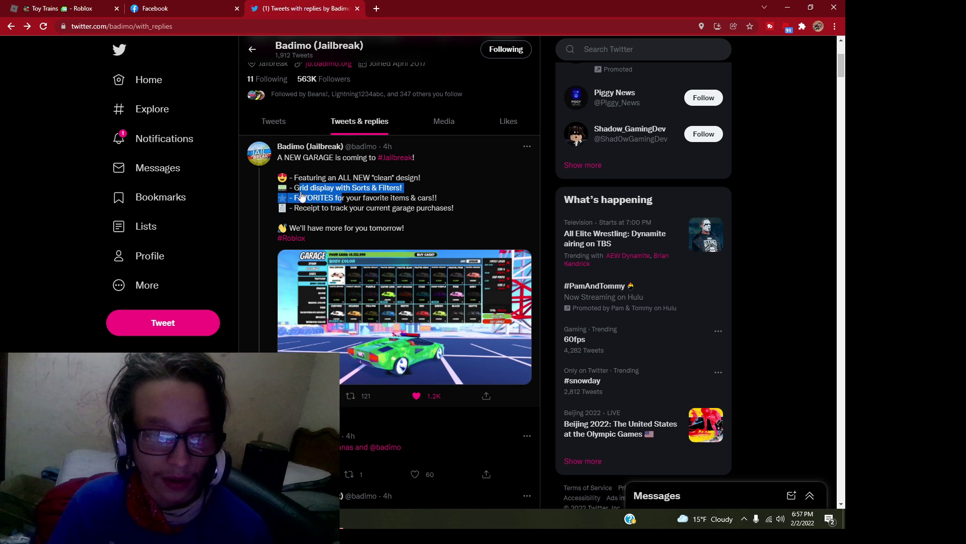
pyautogui.click(284, 204)
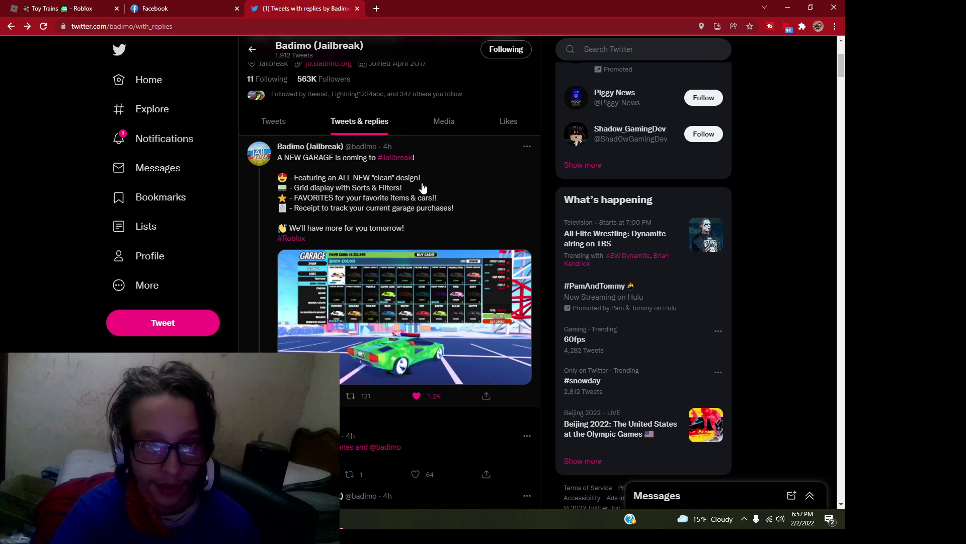
# - View the garage screenshot full-size again, close it, and bring OBS Studio forward with Alt+Tab
pyautogui.click(373, 281)
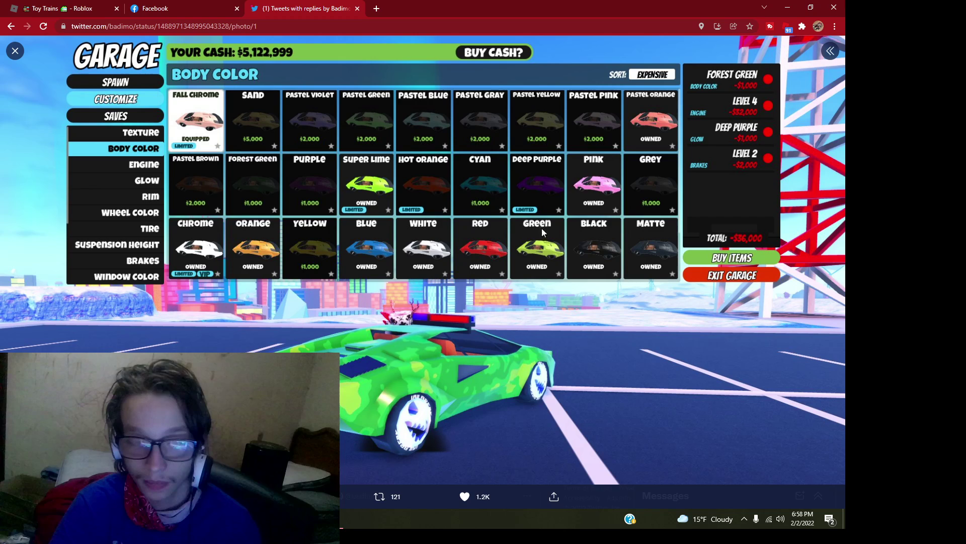
pyautogui.click(15, 54)
pyautogui.scroll(3, 441, 383)
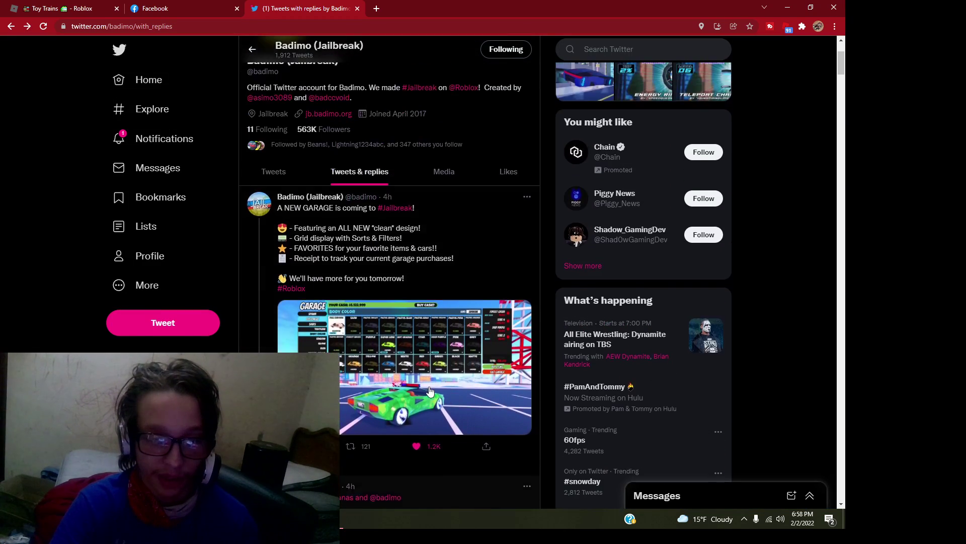
pyautogui.hotkey('alt', 'Tab')
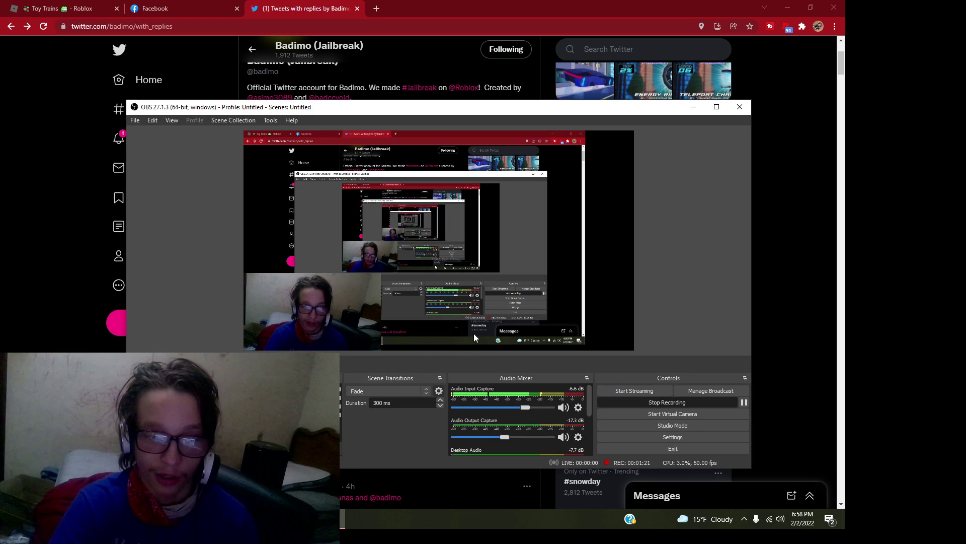